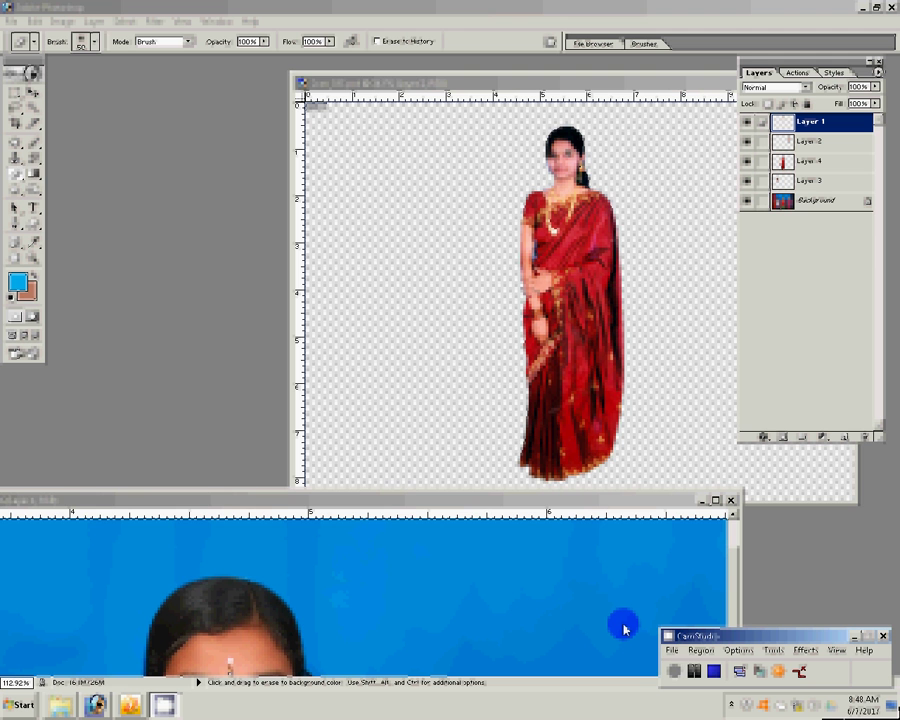
Bring Photoshop forward with the Move tool active on the Scan_017 document
left_click(240, 351)
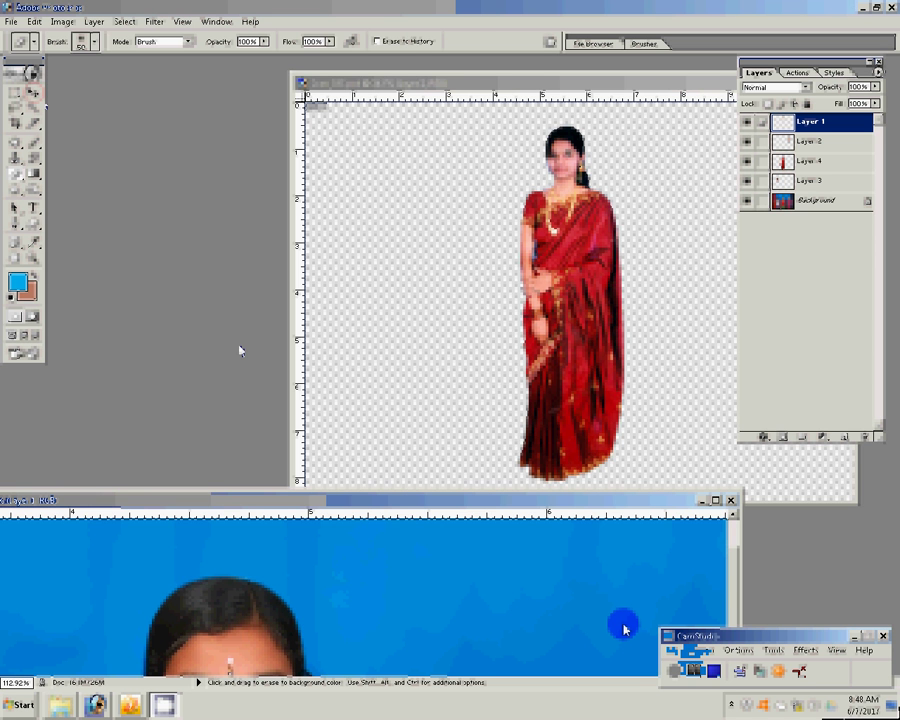
key("v")
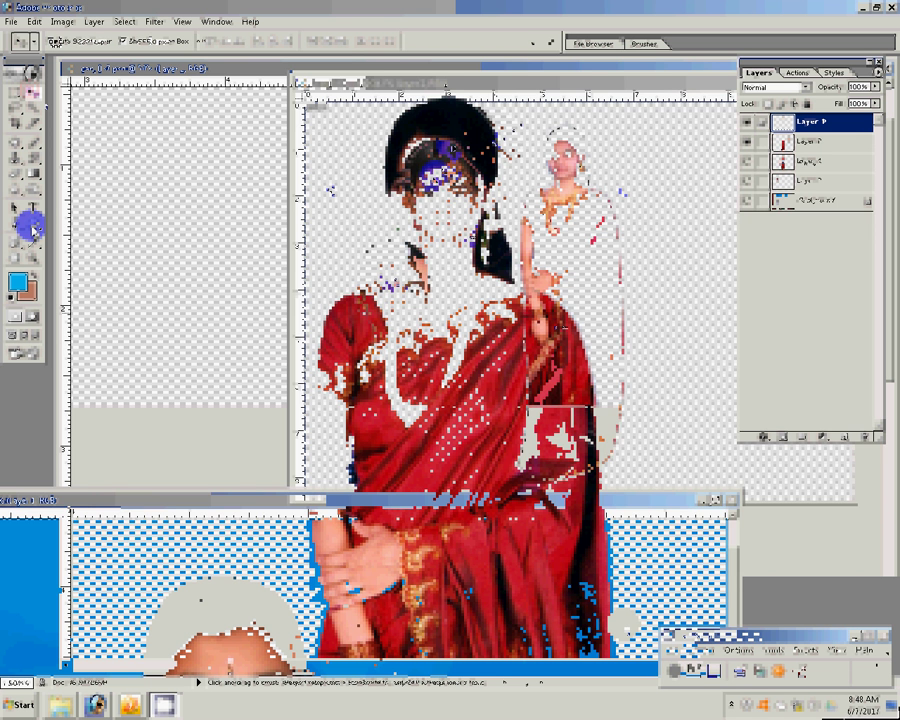
Scale Layer 2's head about 130% taller and fit it onto the saree-clad body
key("ctrl+t")
left_click_drag(537, 118, 510, 160)
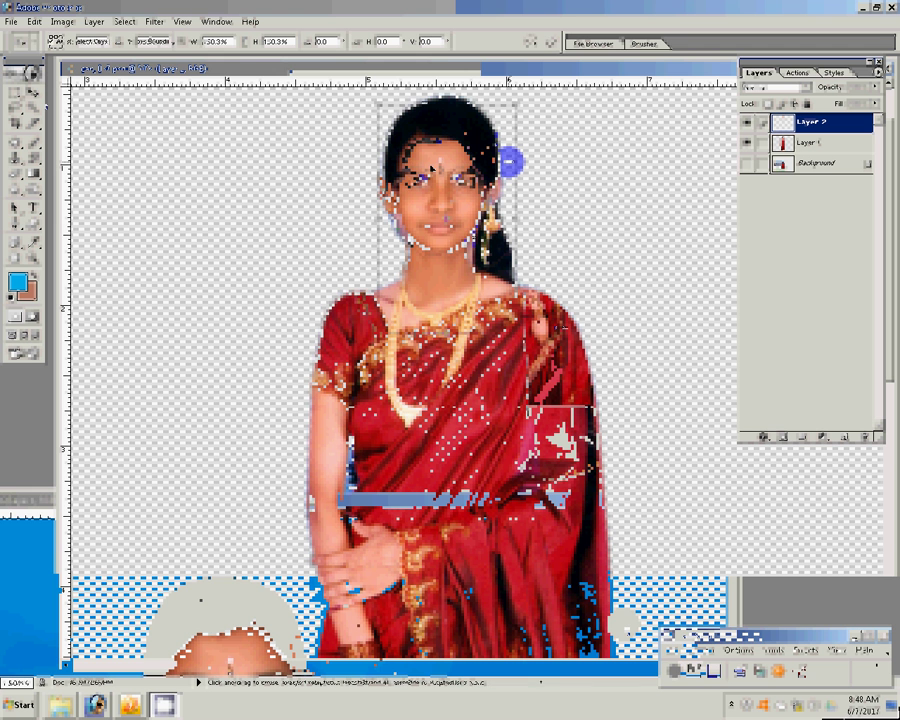
left_click_drag(430, 168, 438, 172)
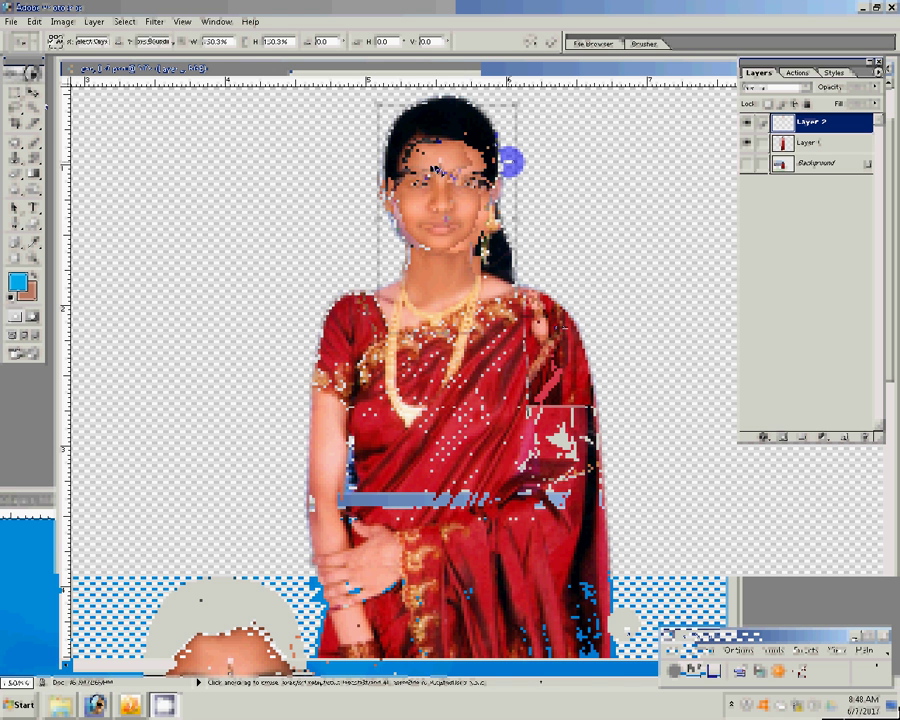
key("Return")
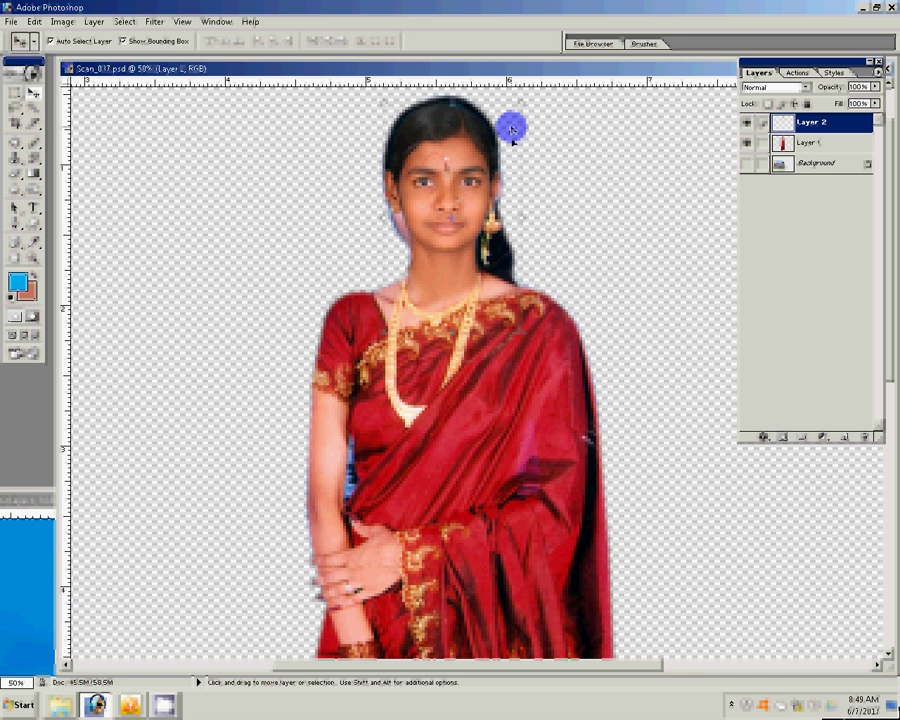
Darken Layer 1's midtones with Levels at gamma 0.62
left_click(519, 432)
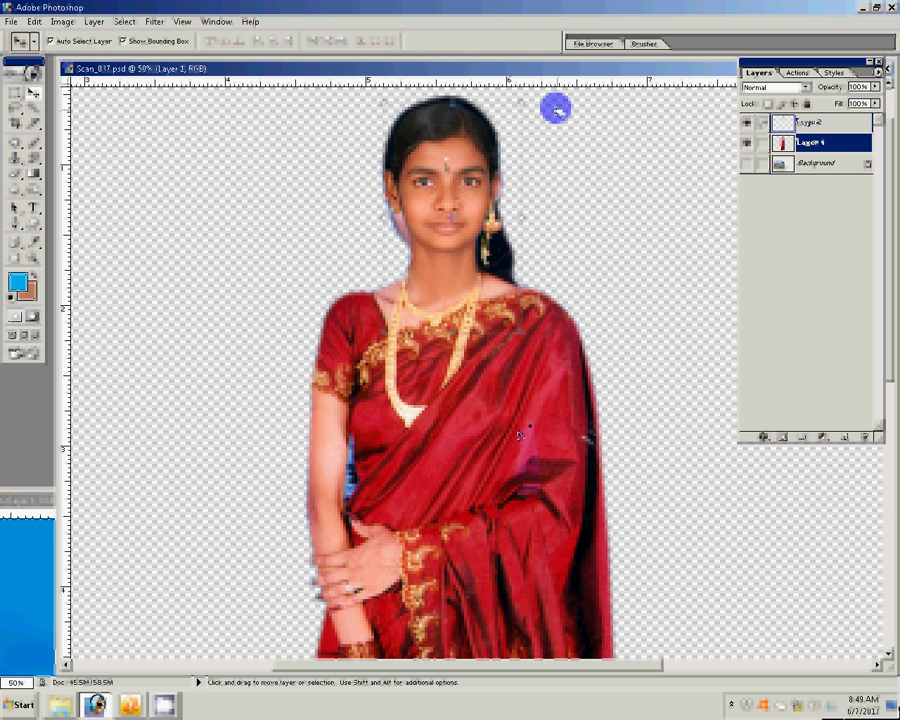
key("ctrl+l")
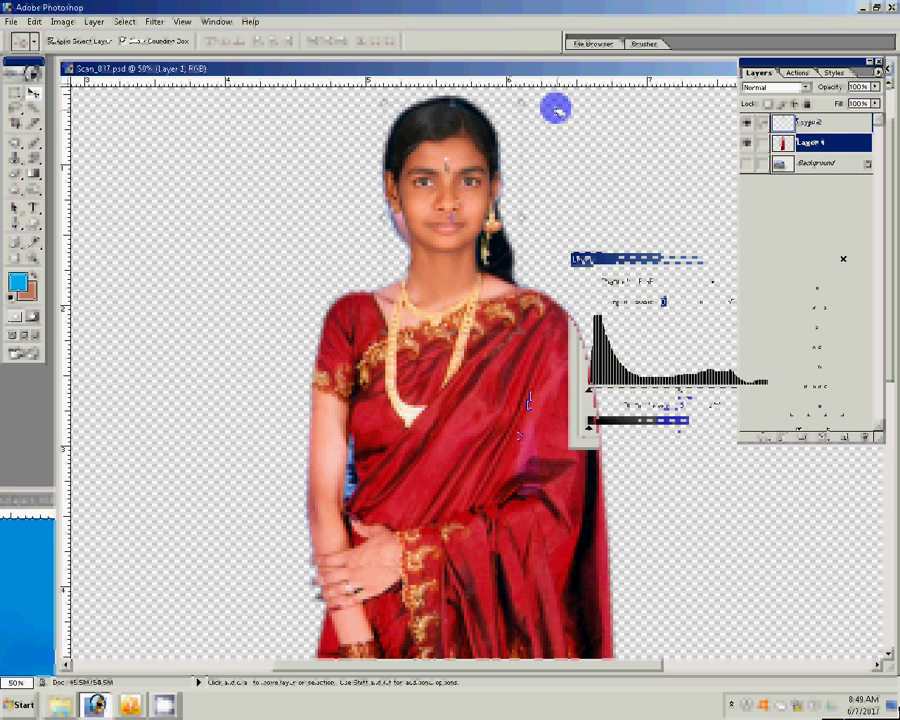
left_click_drag(679, 390, 717, 388)
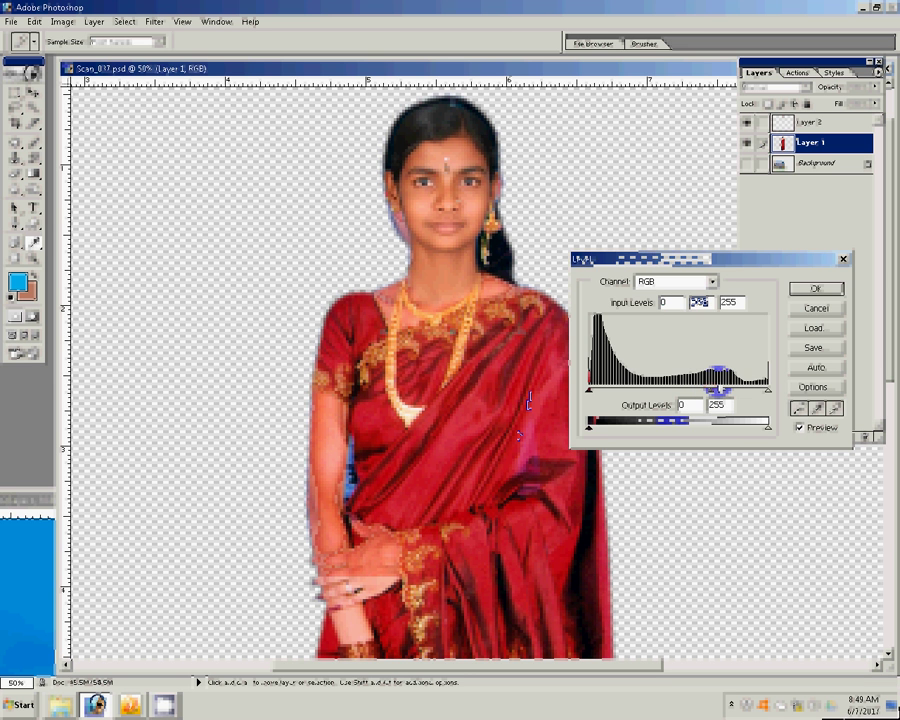
key("Return")
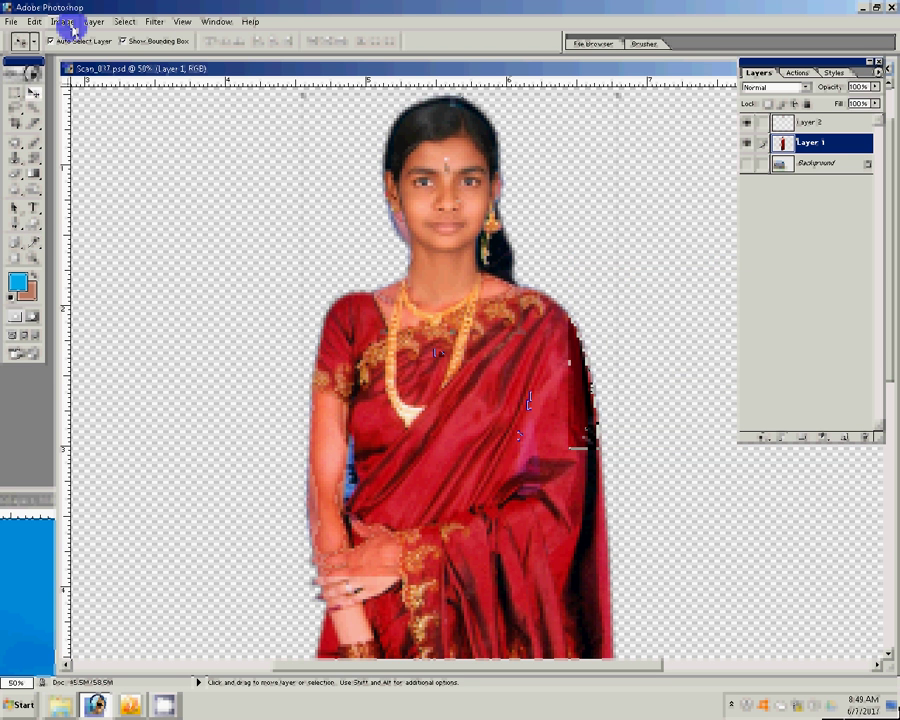
Shift Layer 1's Yellow–Blue midtone Color Balance to -13
left_click(68, 22)
mouse_move(85, 57)
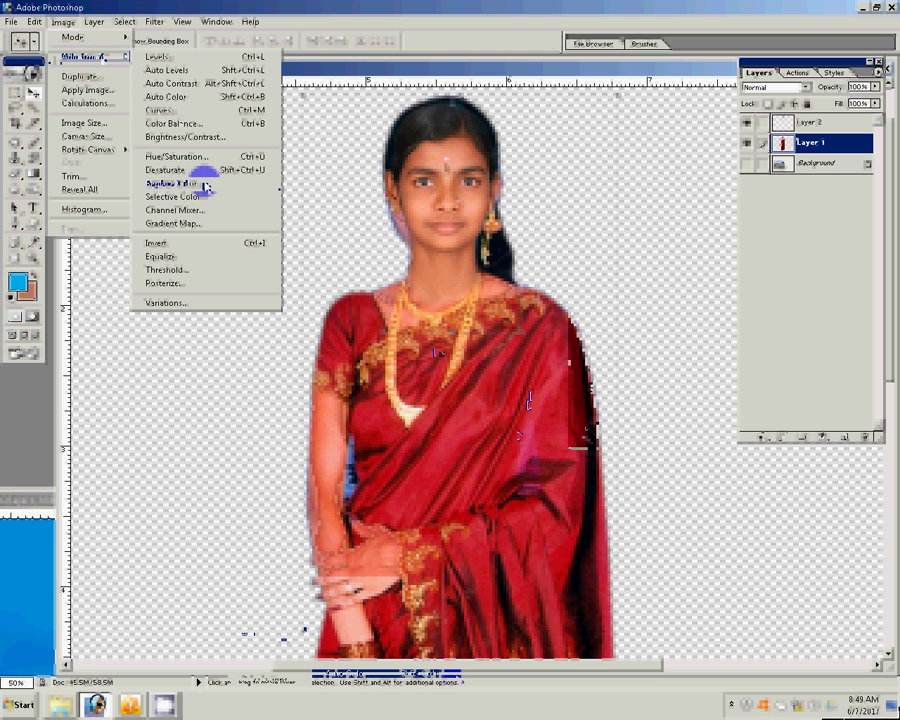
left_click(205, 187)
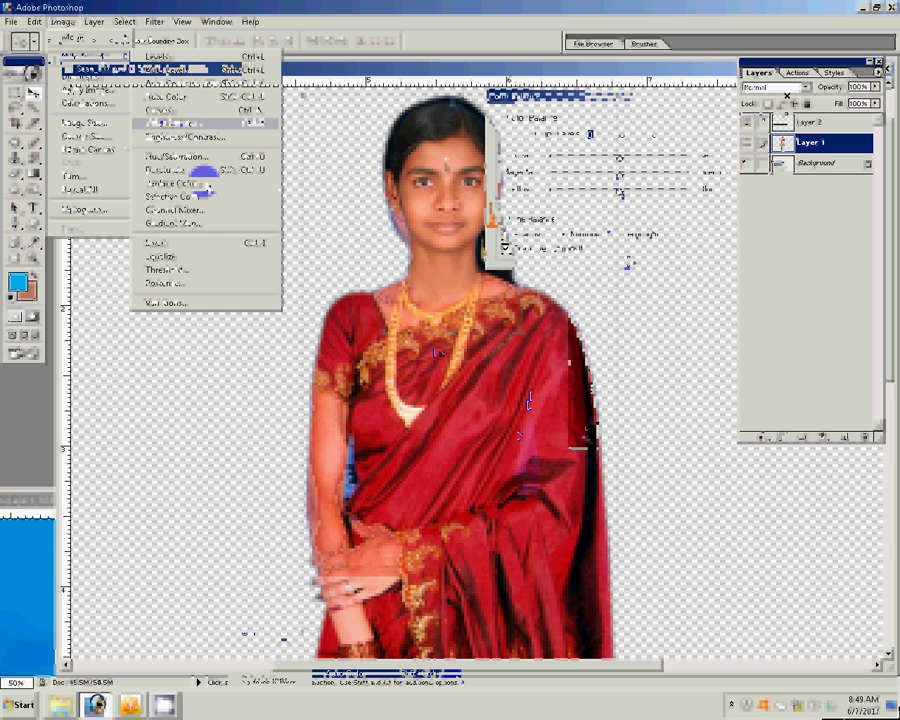
left_click_drag(620, 191, 610, 191)
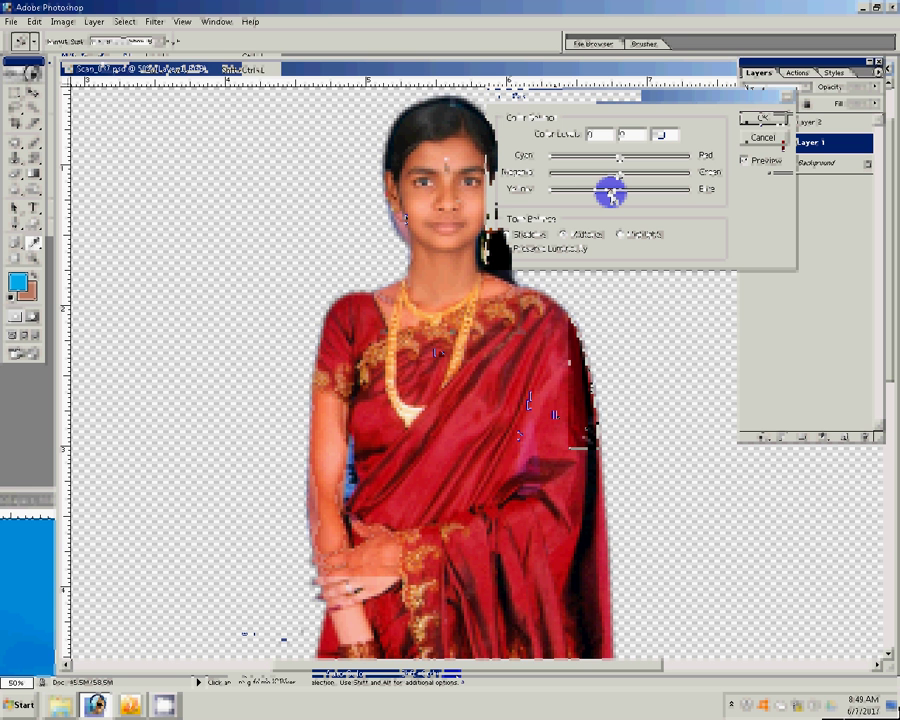
Commit the Color Balance change and erase the blue fringe along the hair edge
key("Return")
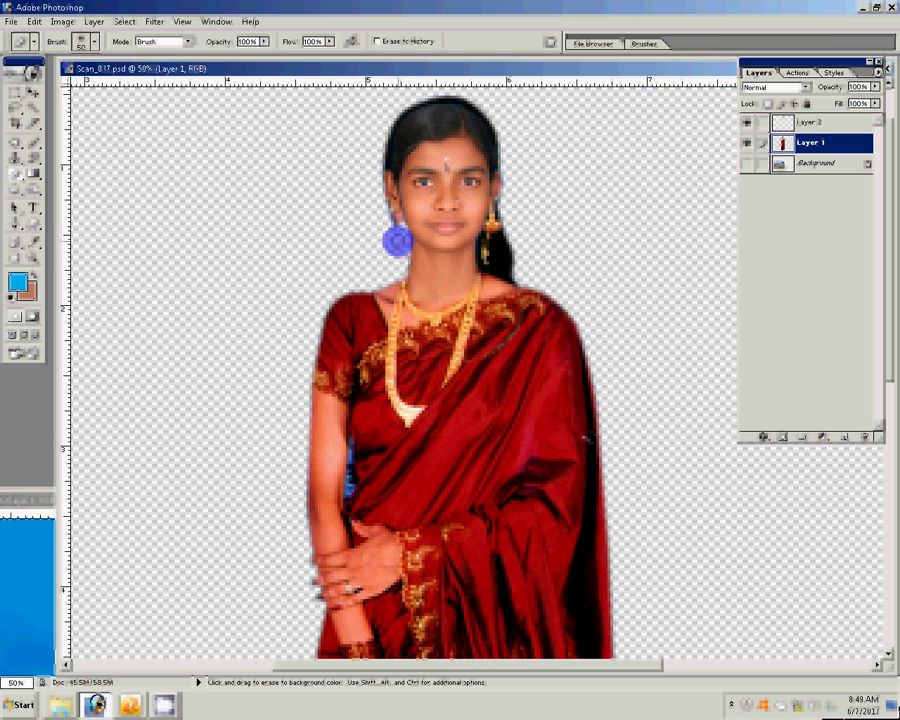
mouse_move(396, 237)
left_mouse_down()
mouse_move(470, 96)
mouse_move(509, 178)
mouse_move(505, 160)
left_mouse_up()
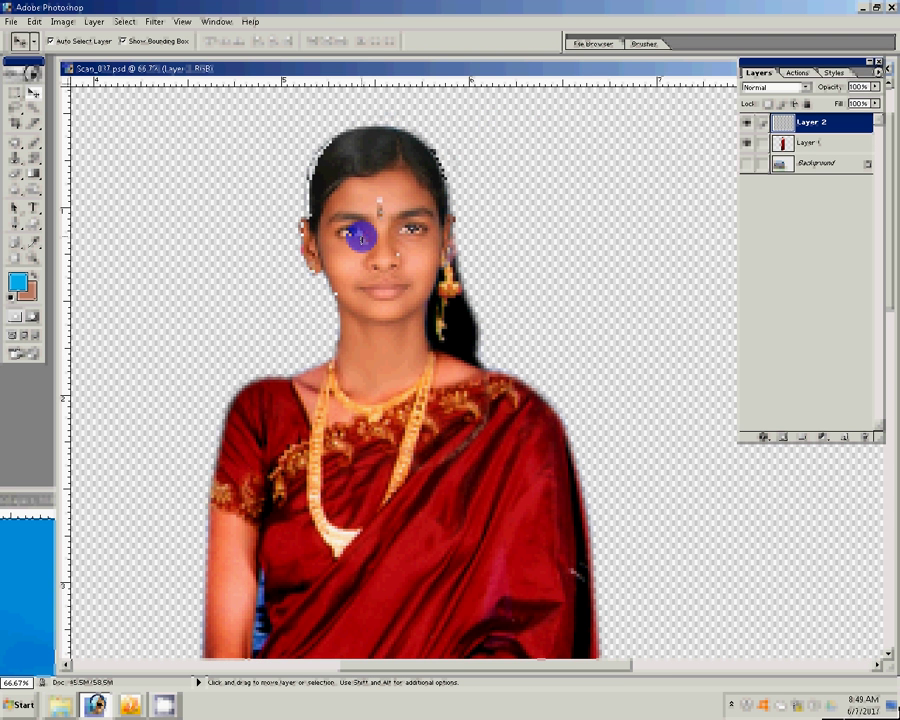
Nudge the head layer slightly right and dab brush touch-ups on the neck
left_click_drag(361, 237, 366, 237)
key("b")
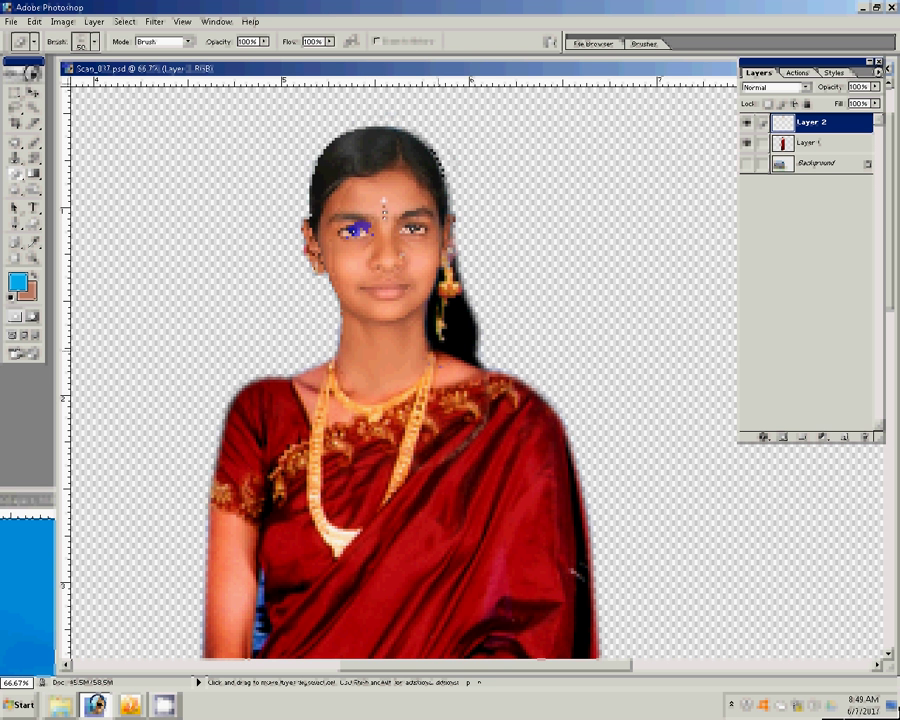
left_click_drag(321, 404, 331, 412)
key("ctrl+z")
left_click(325, 348)
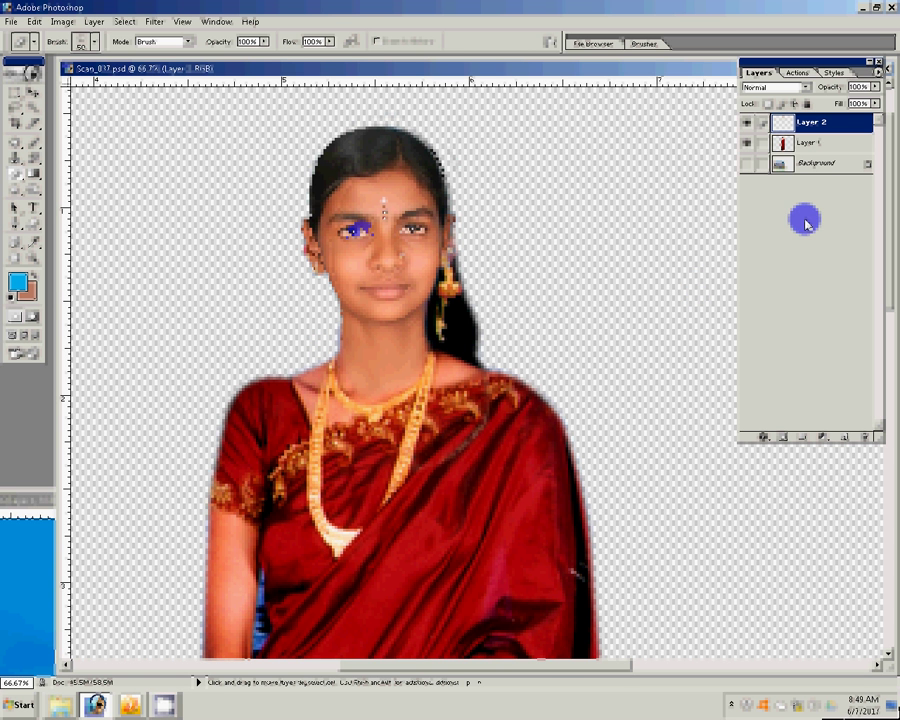
Hide Layer 2, zoom in on the face and earring, and start a Pen path
left_click(748, 123)
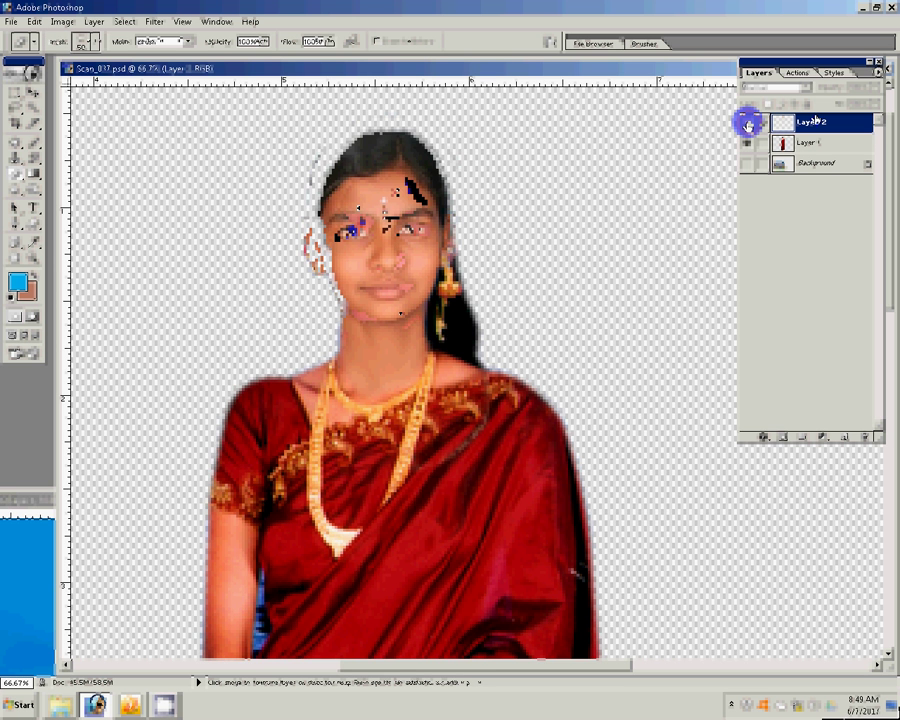
left_click_drag(300, 176, 497, 386)
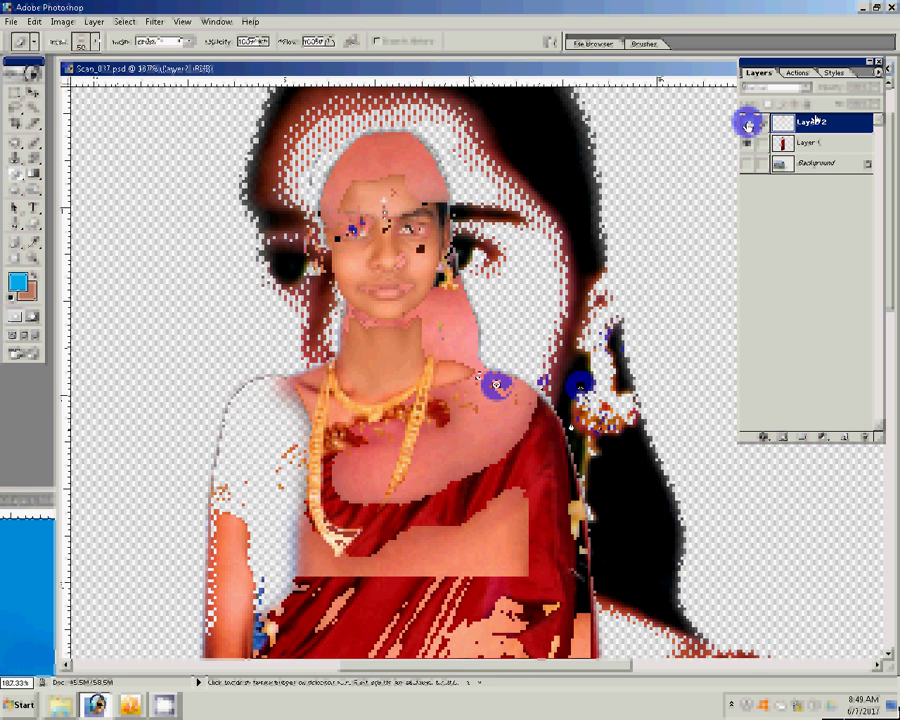
key("p")
left_click(572, 410)
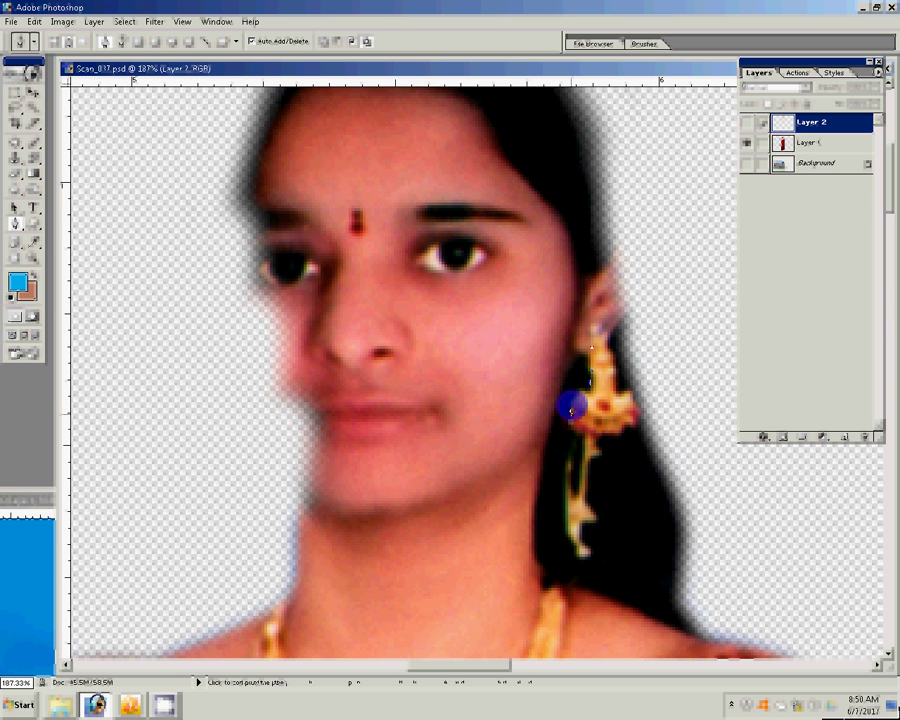
Place Pen anchor points around the dangling earring's outline on Layer 1
left_click(597, 325)
left_click(631, 400)
left_click(597, 457)
left_click(604, 539)
left_click(560, 468)
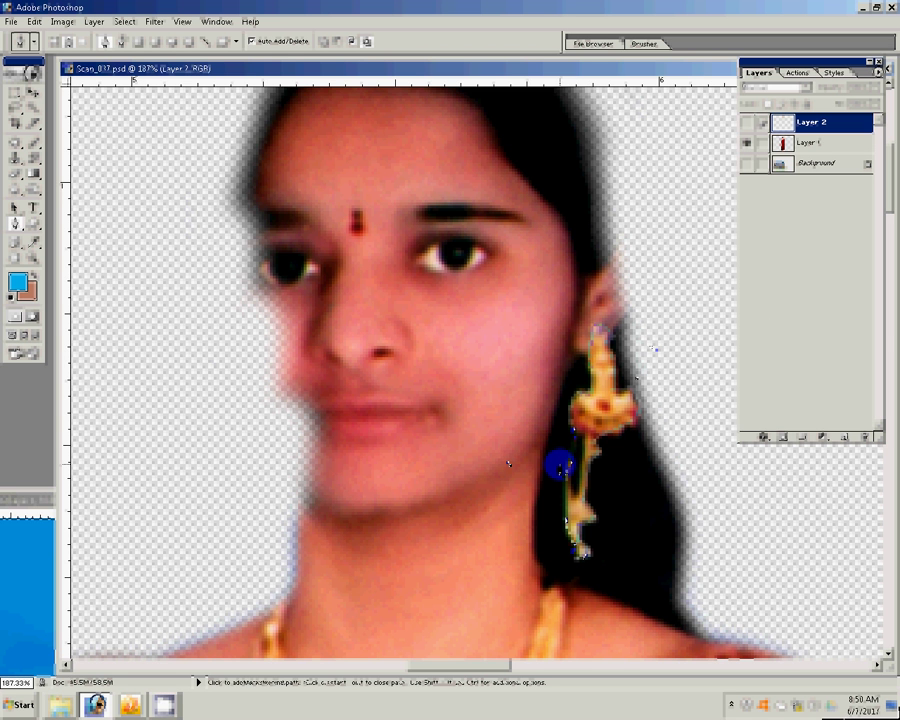
left_click(826, 145)
left_click(473, 291)
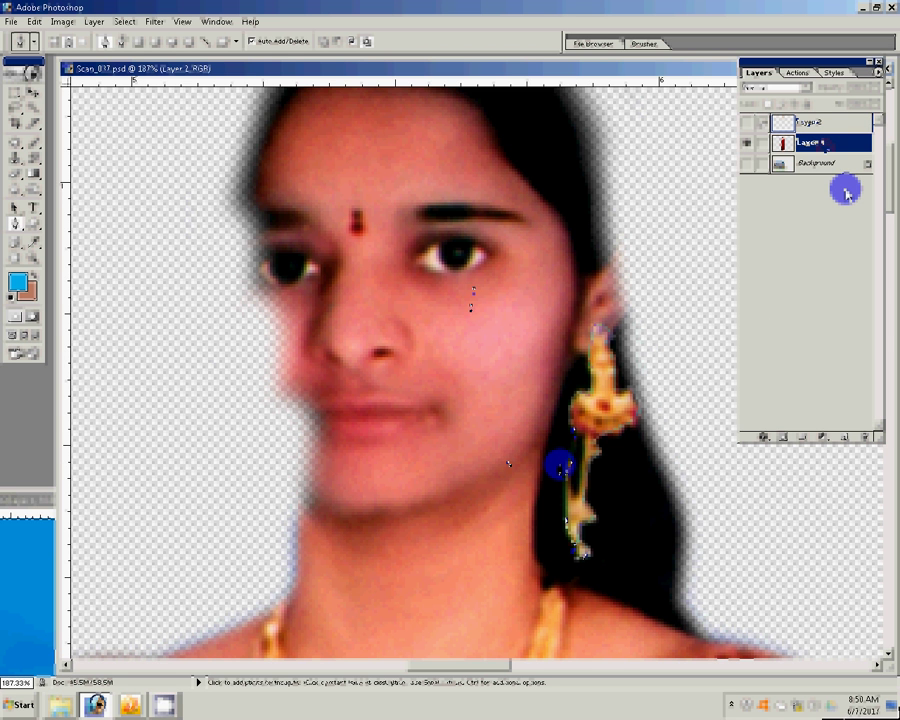
left_click(426, 283)
Feather the earring selection
left_click(124, 22)
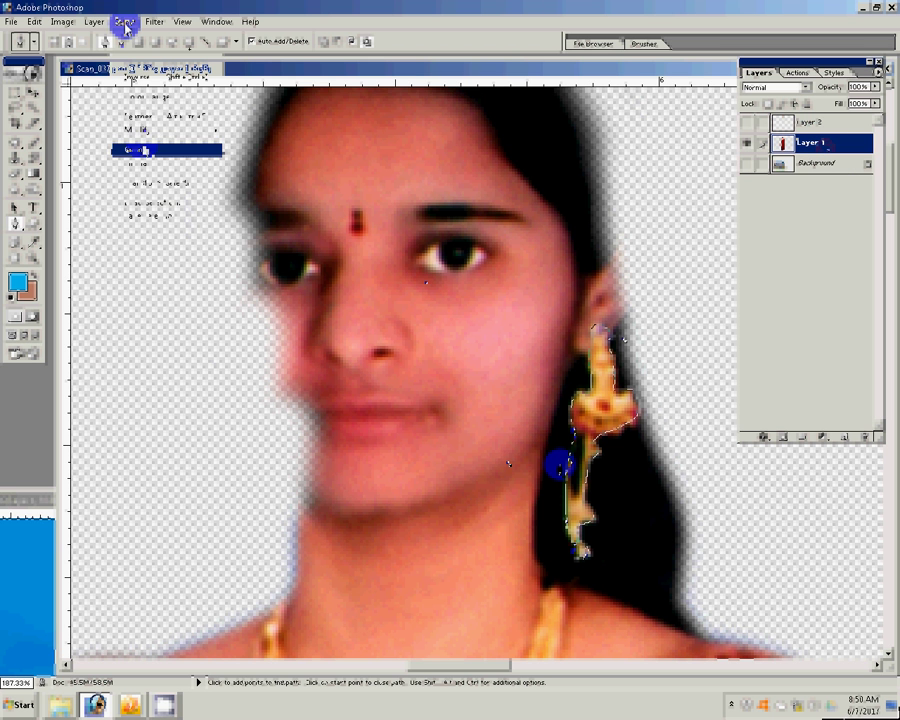
left_click(145, 117)
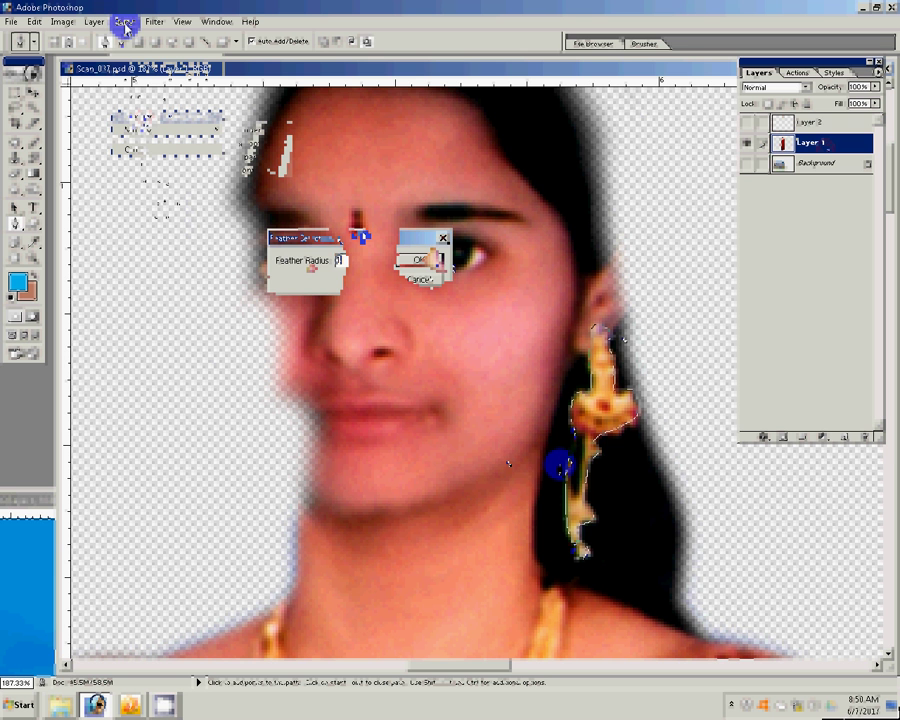
key("Return")
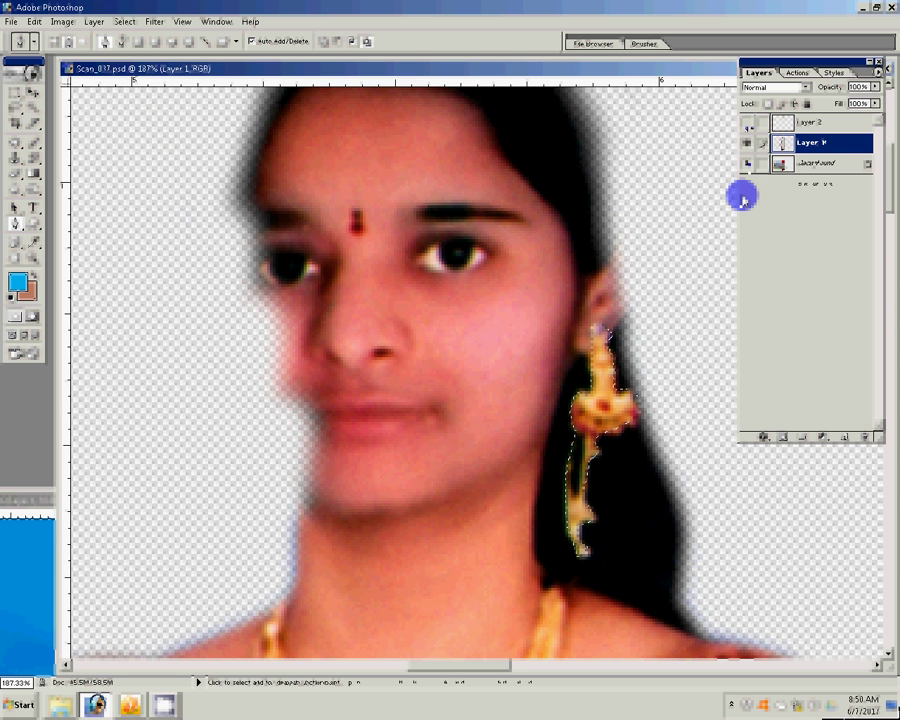
Bring the earring's Layer 3 to the top and show Layer 2's face again
left_click(745, 142)
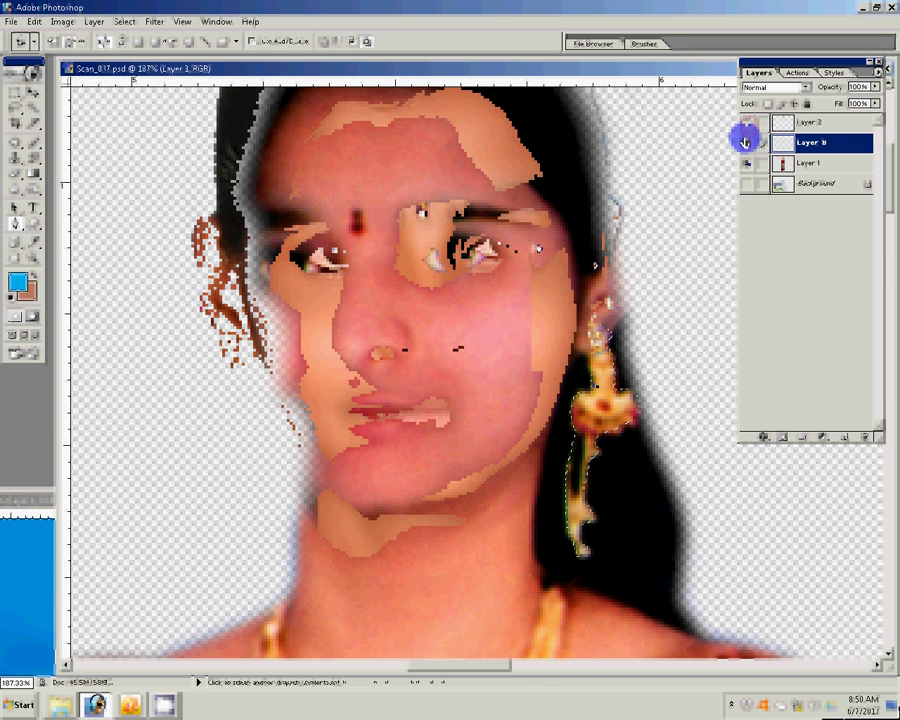
key("ctrl+bracketright")
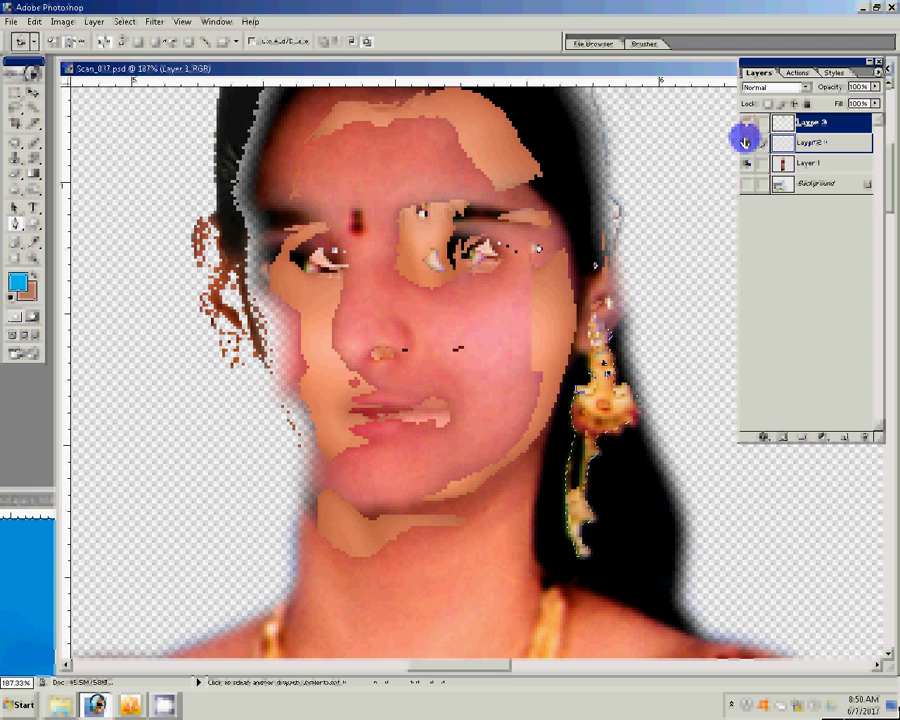
left_click(745, 142)
Clone-stamp over part of the earring on Layer 1 with a size 30 brush
key("v")
left_click(654, 291)
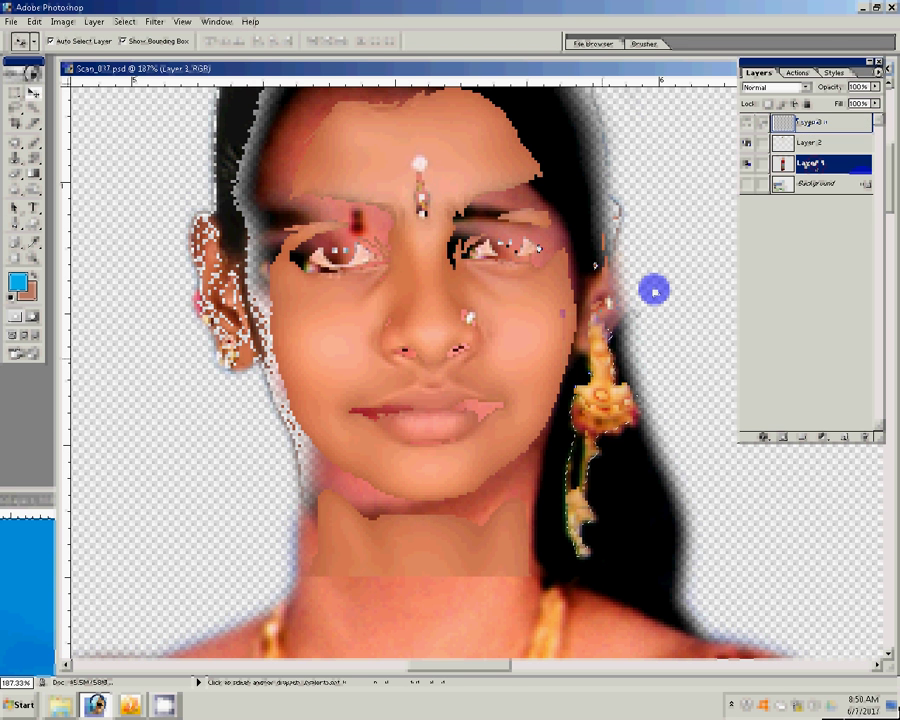
key("s")
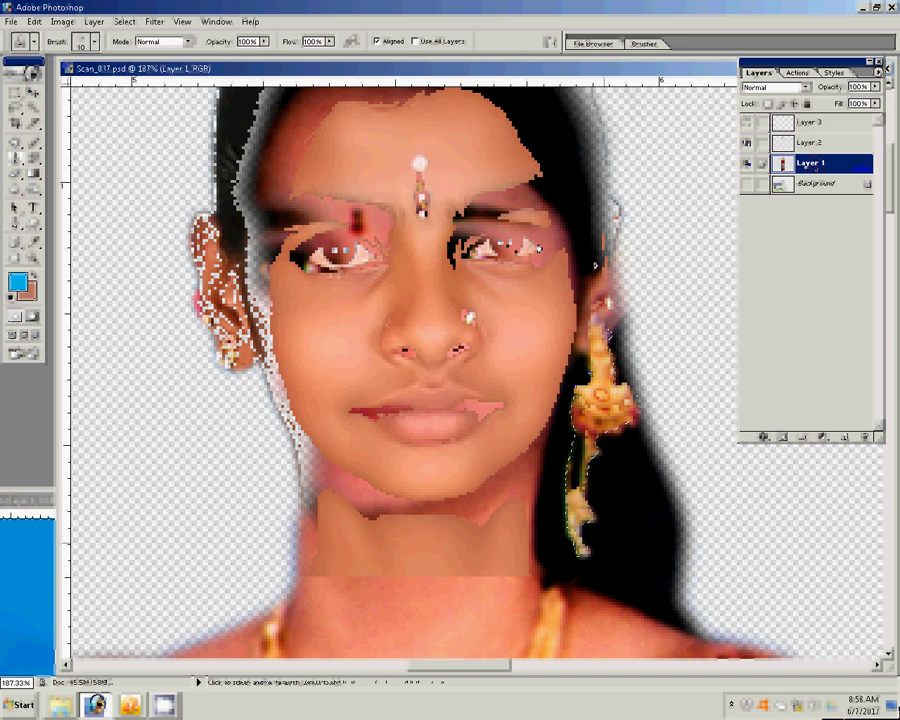
key("bracketright")
key("bracketright")
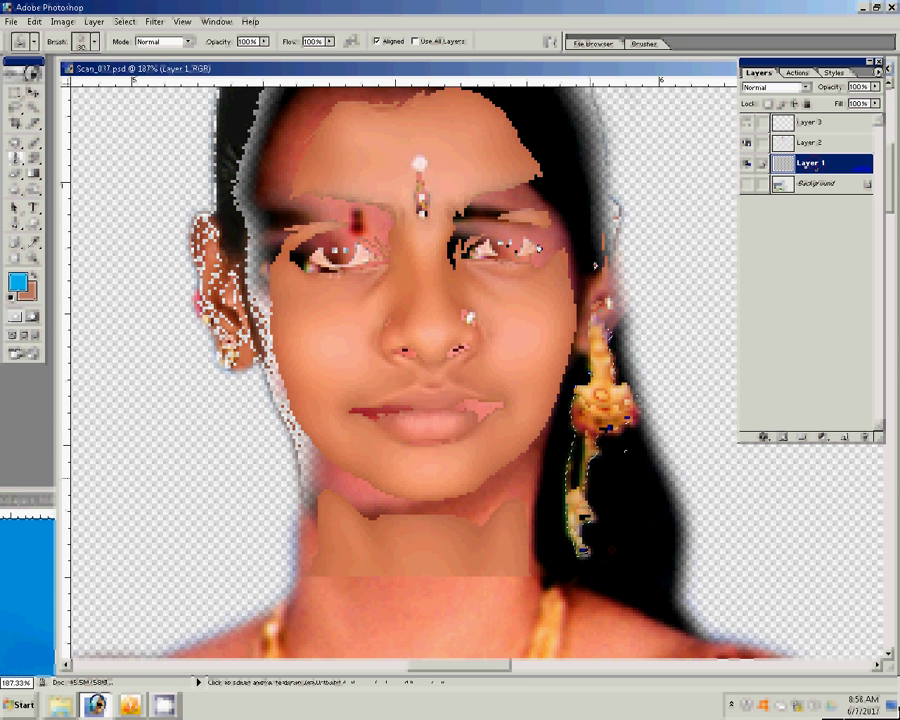
left_click(627, 418)
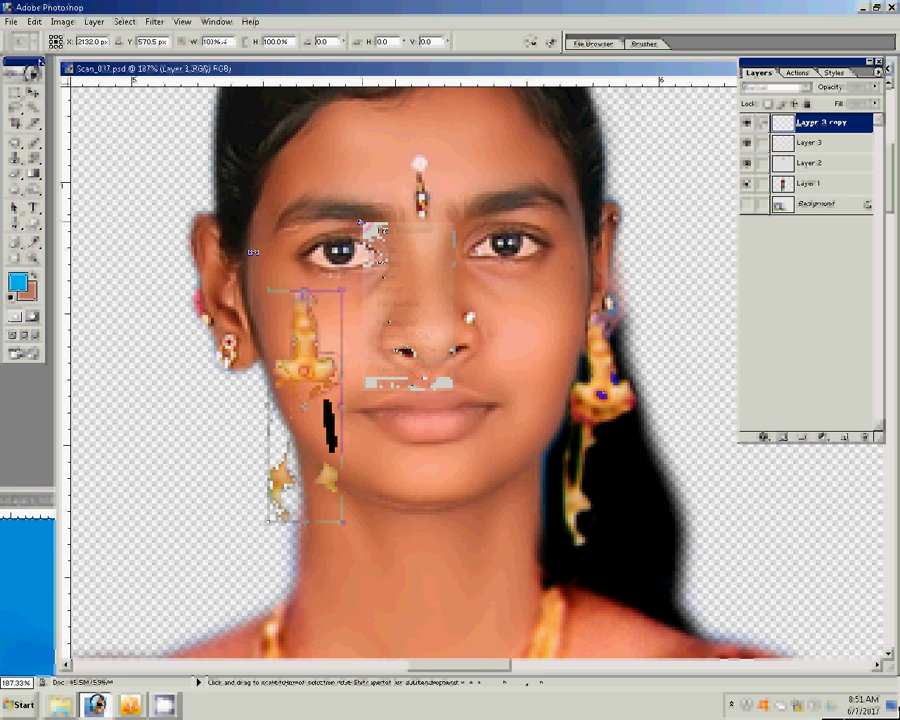
Hang the earring copy on the left ear and erase part of its stone with a size 8 eraser
key("Return")
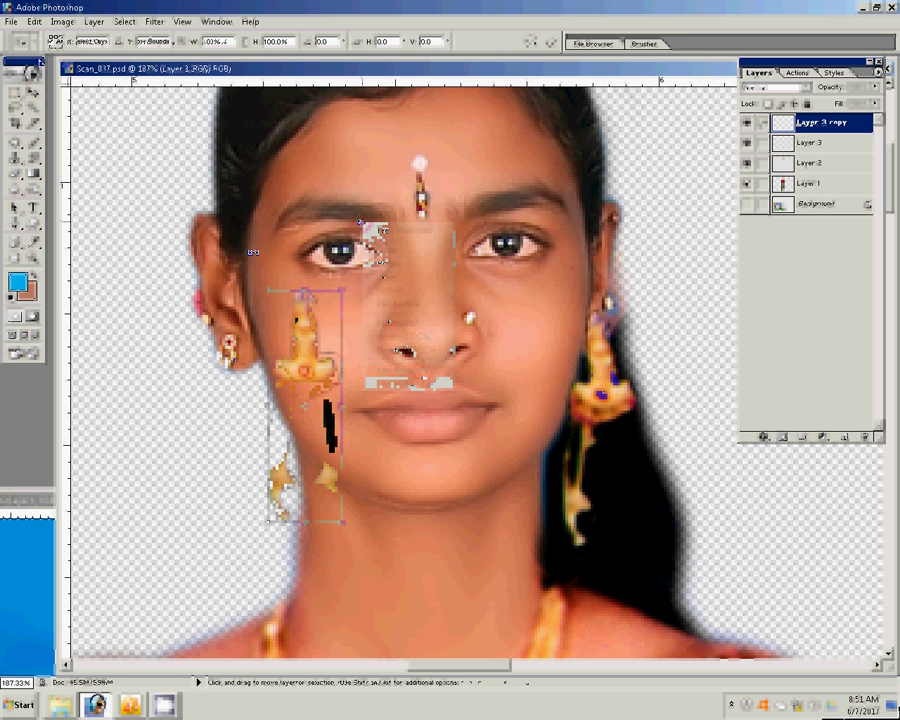
left_click_drag(305, 345, 228, 395)
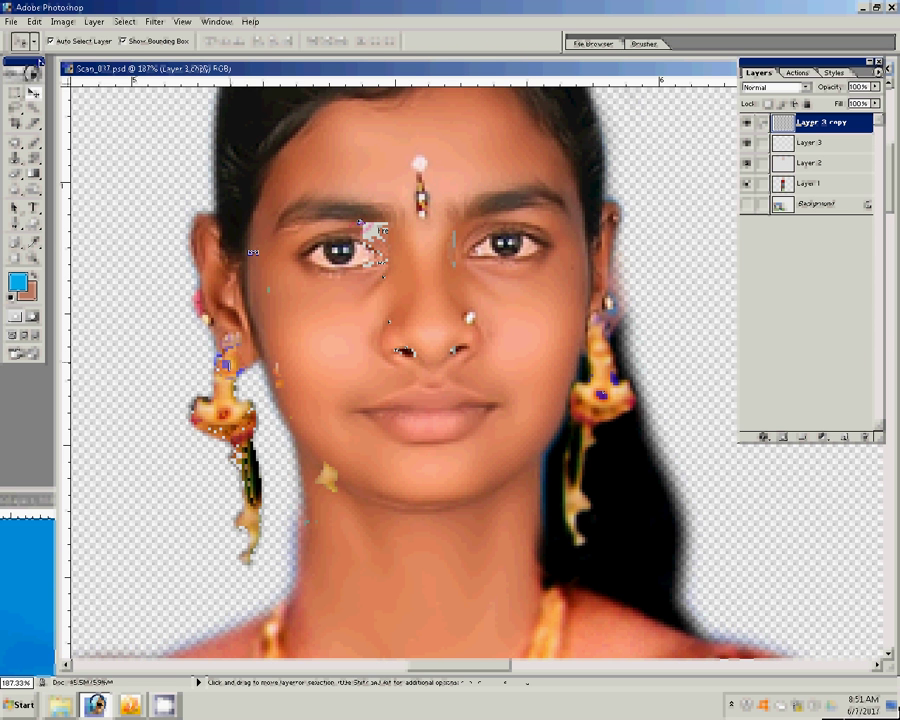
key("e")
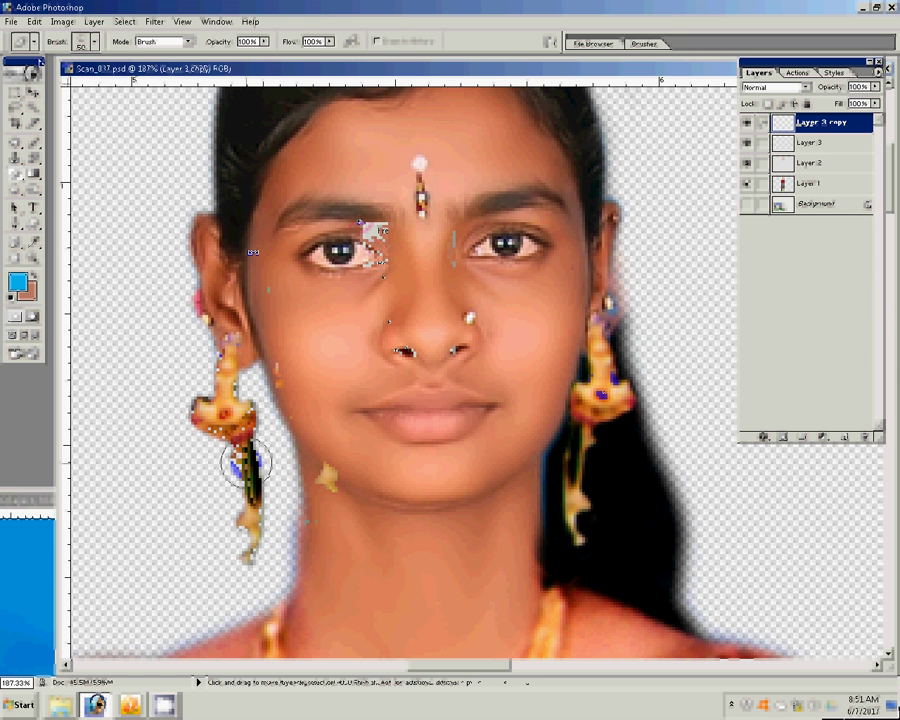
key("bracketleft")
key("bracketleft")
key("bracketleft")
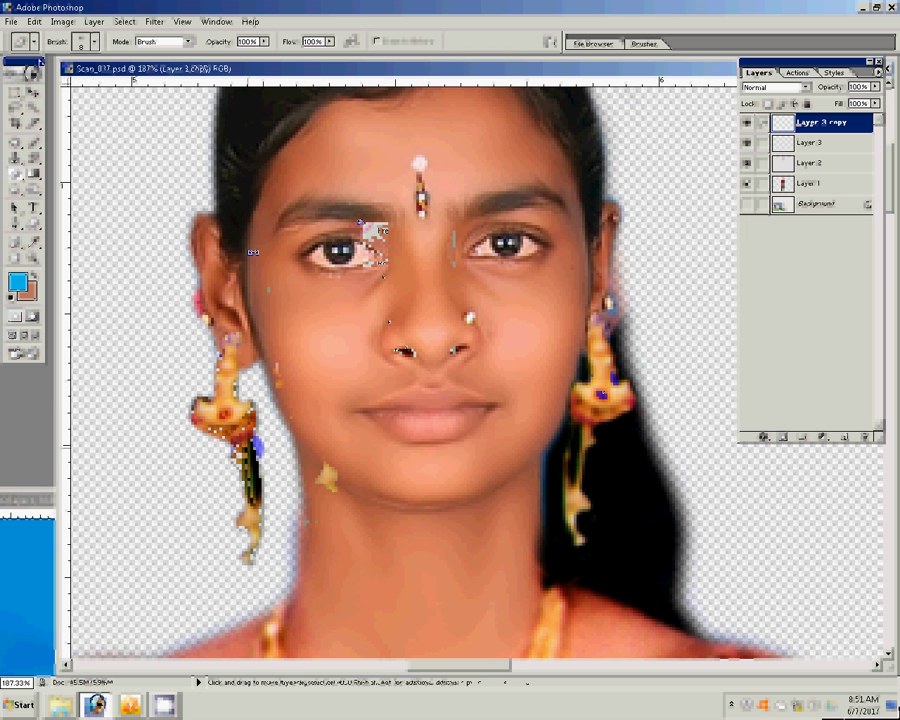
key("bracketright")
key("bracketright")
key("bracketright")
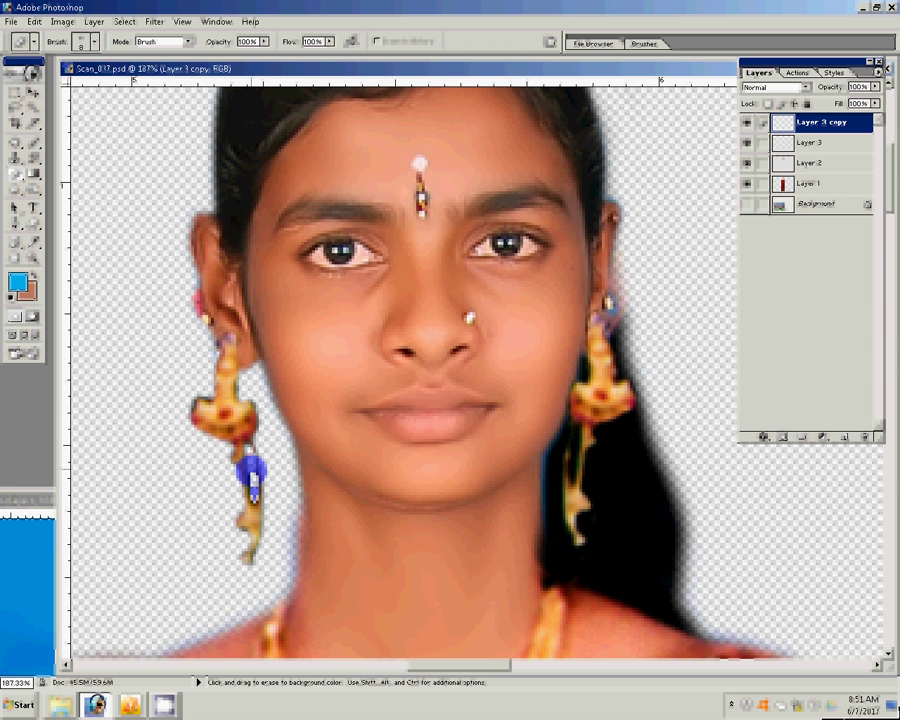
left_click_drag(254, 478, 252, 452)
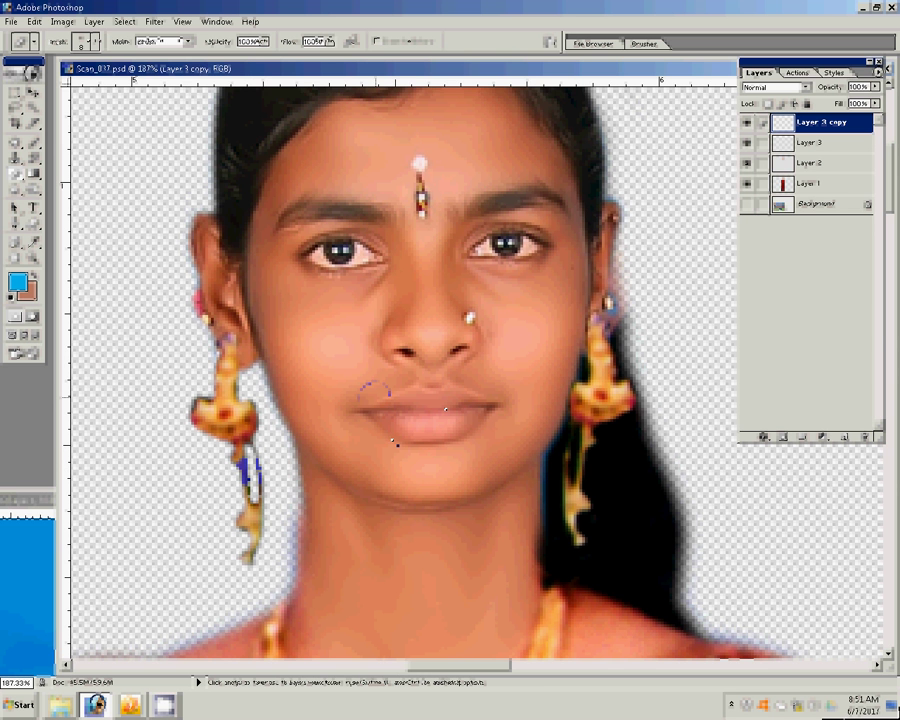
key("z")
left_click(321, 41)
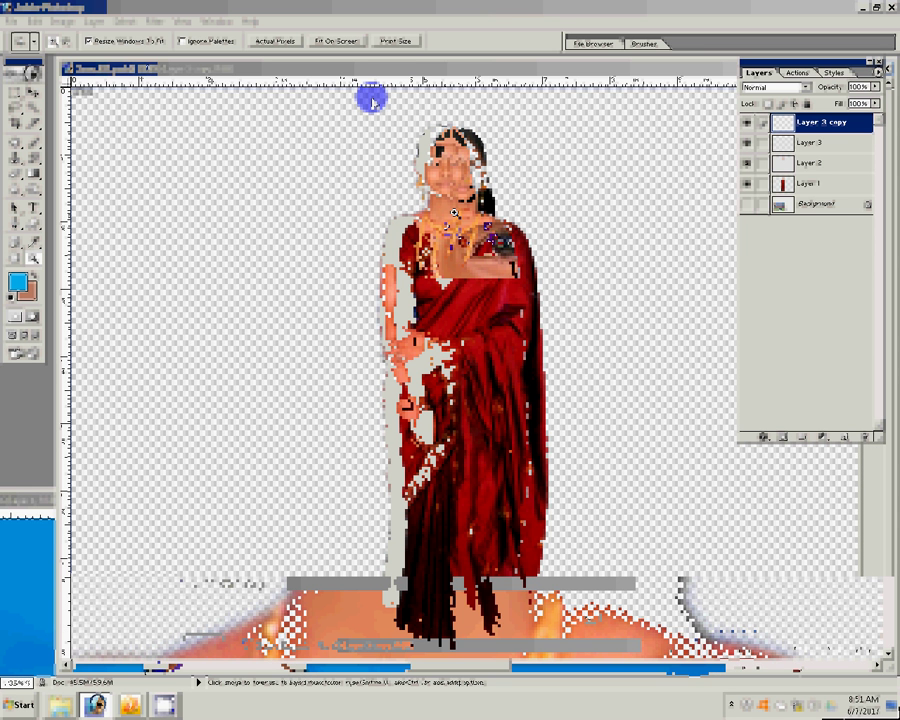
Apply Color Balance to Layer 1 with the Magenta–Green midtone slider at +12
key("ctrl+b")
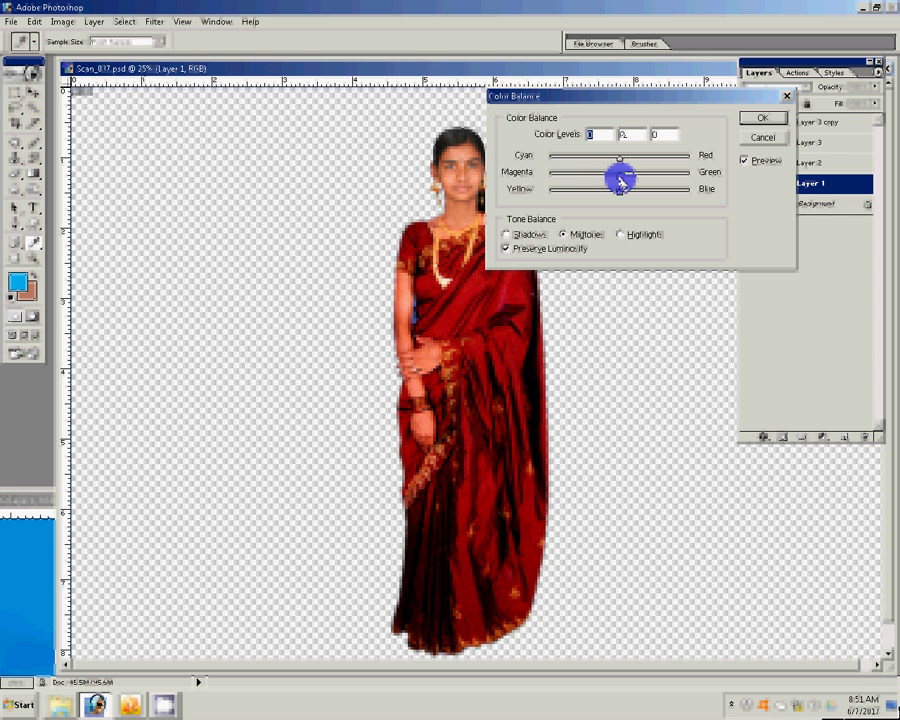
left_click_drag(612, 184, 652, 183)
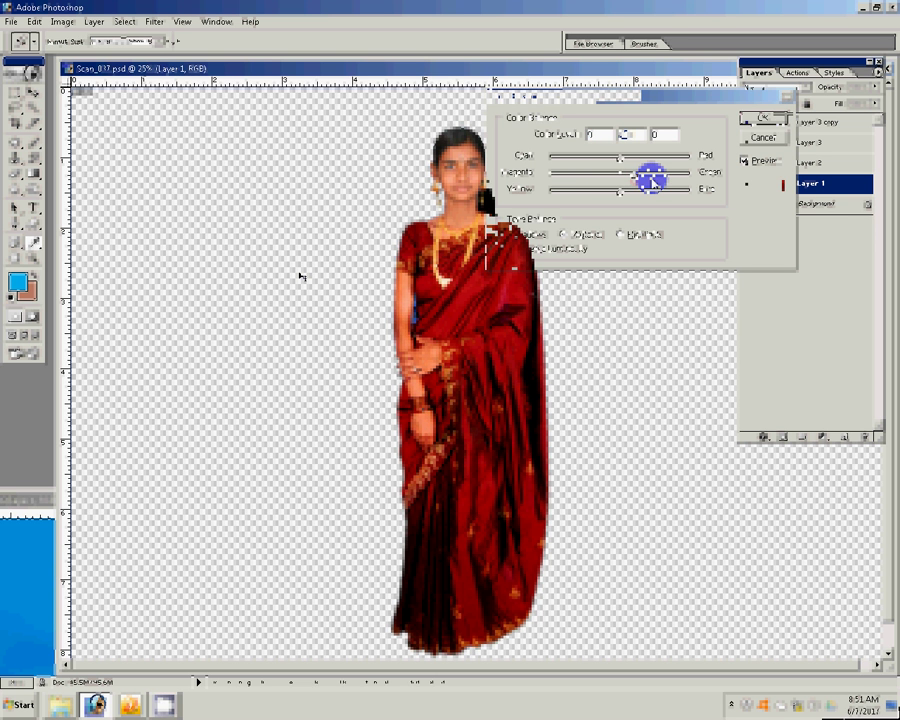
key("Return")
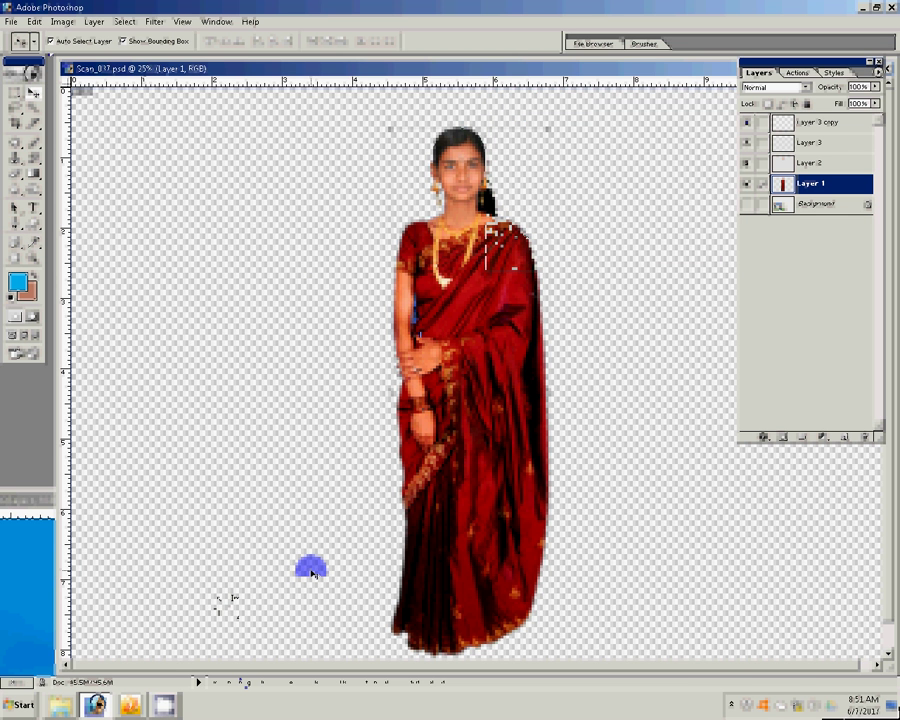